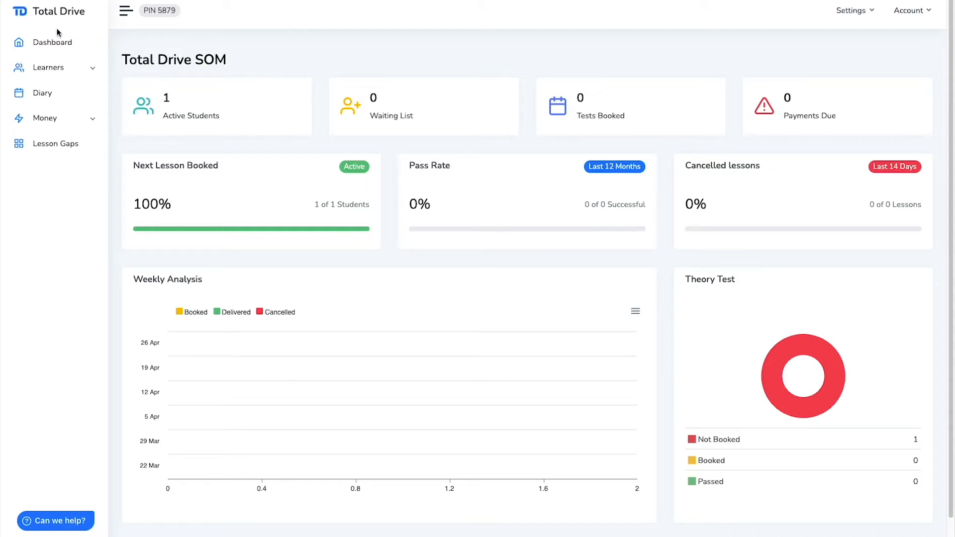
# Open the Setup tab under Money > Take Payments to reach Account Setup
pyautogui.click(44, 119)
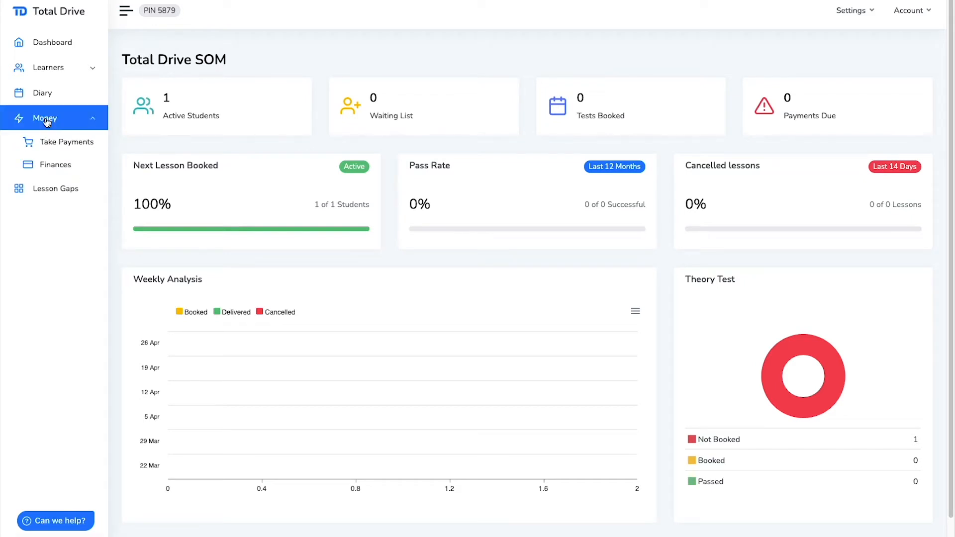
pyautogui.click(58, 143)
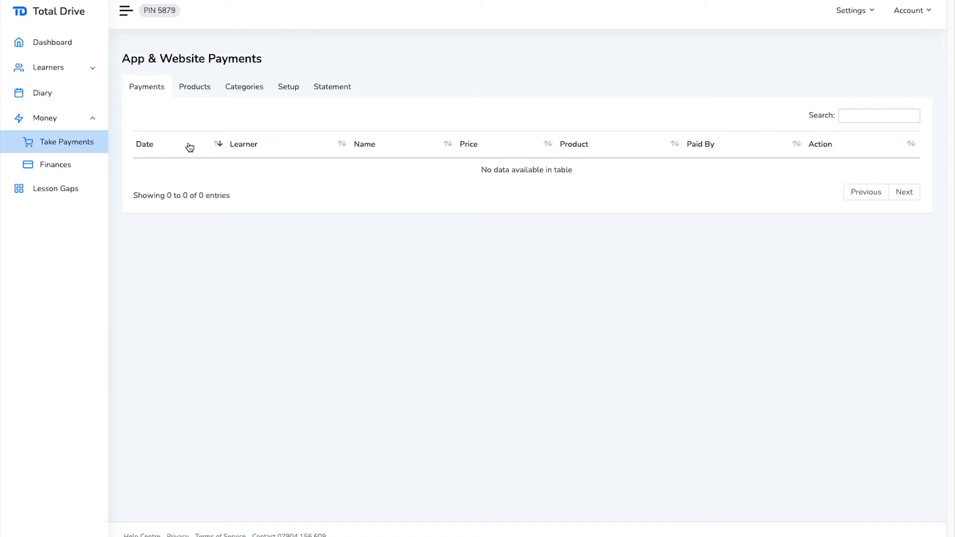
pyautogui.click(293, 90)
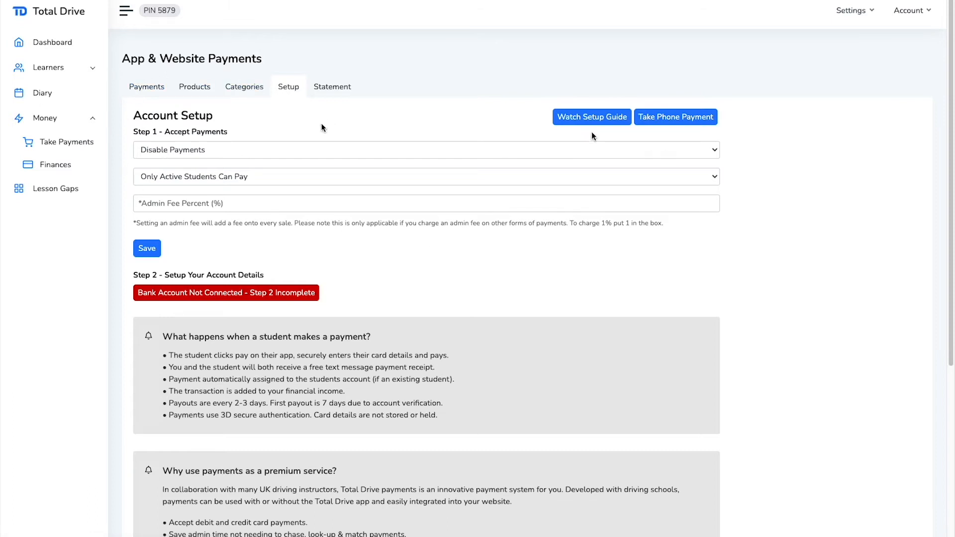
# Set payments to Enabled and Allow Anyone To Pay, enter Admin Fee Percent 2, and save
pyautogui.click(226, 150)
pyautogui.click(225, 163)
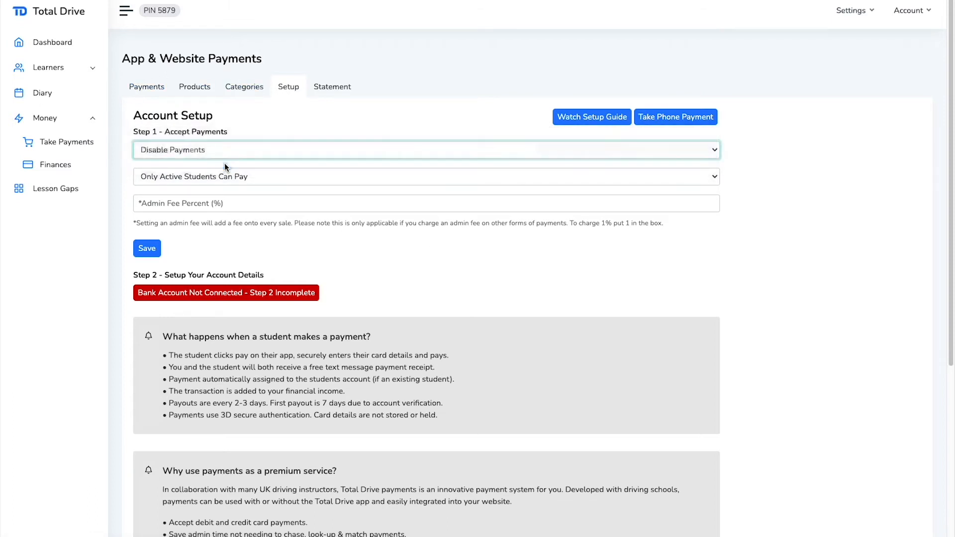
pyautogui.click(224, 178)
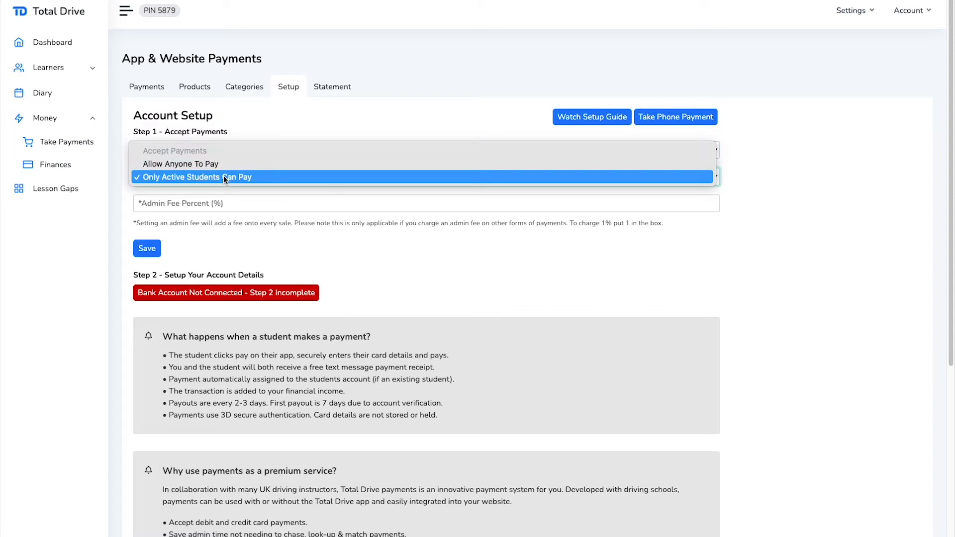
pyautogui.click(196, 164)
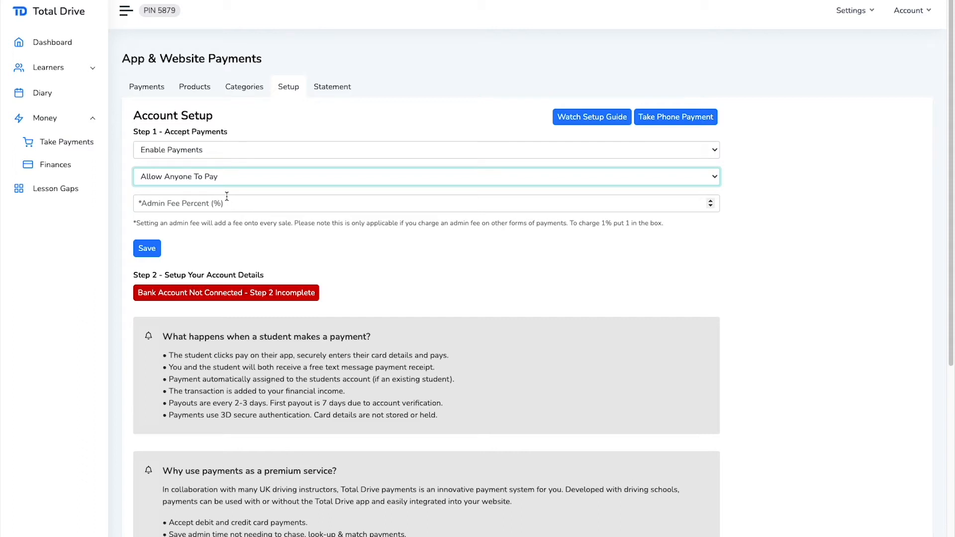
pyautogui.click(181, 203)
pyautogui.write('2')
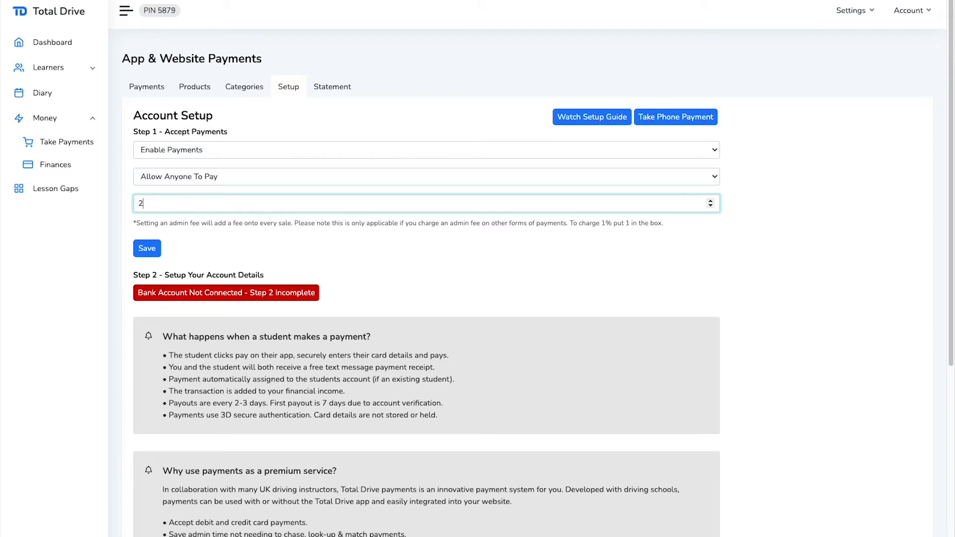
pyautogui.click(159, 250)
pyautogui.scroll(-2, 165, 252)
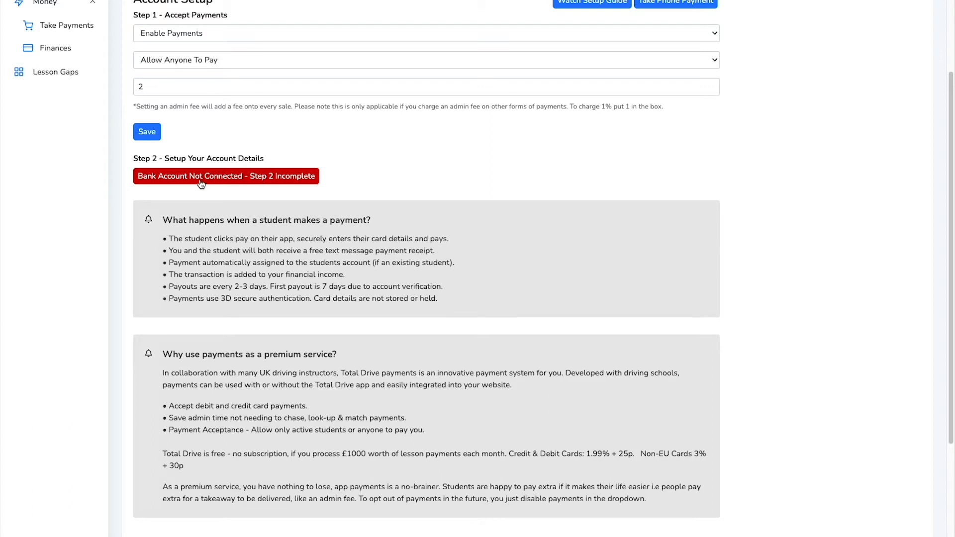
# Start the Stripe bank connection as an Individual / Sole Trader, entering the mobile number and email
pyautogui.click(173, 180)
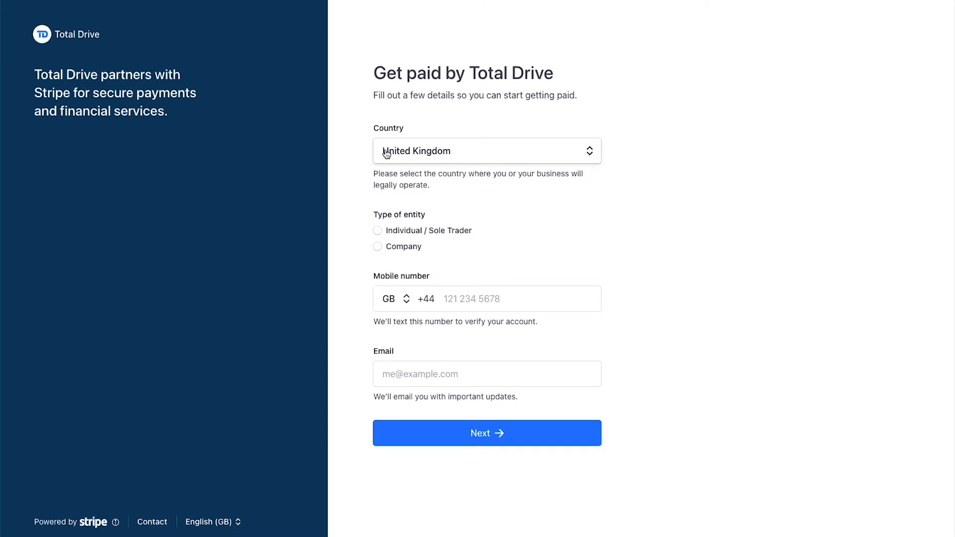
pyautogui.click(381, 236)
pyautogui.click(479, 300)
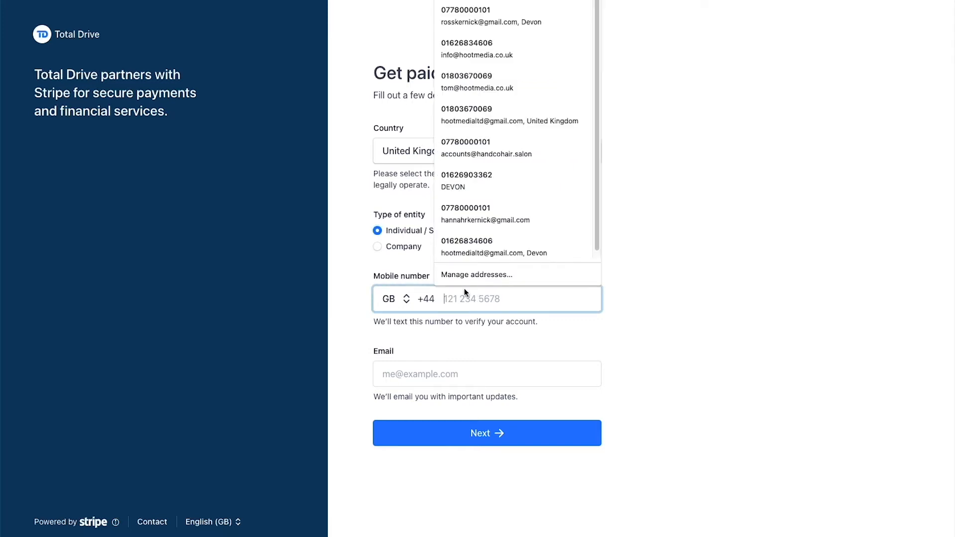
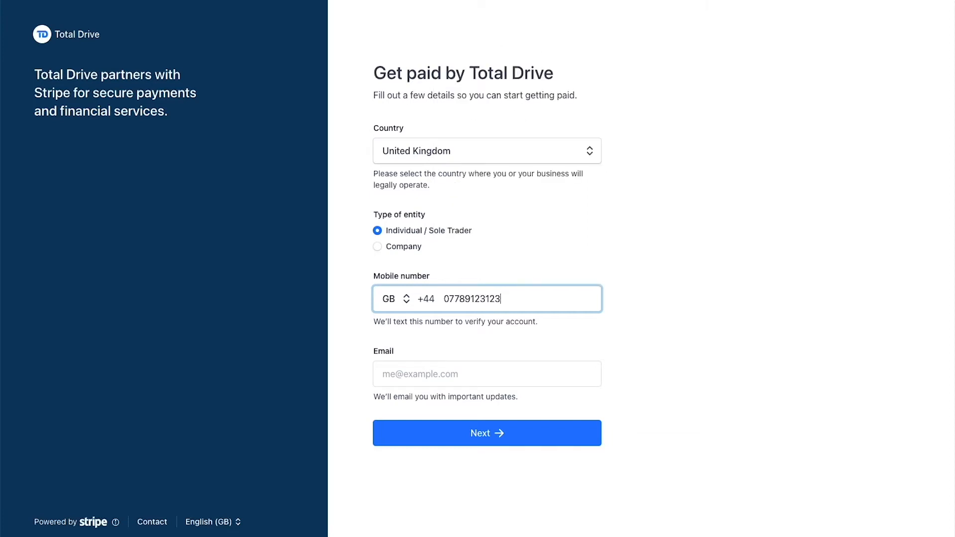
pyautogui.click(428, 383)
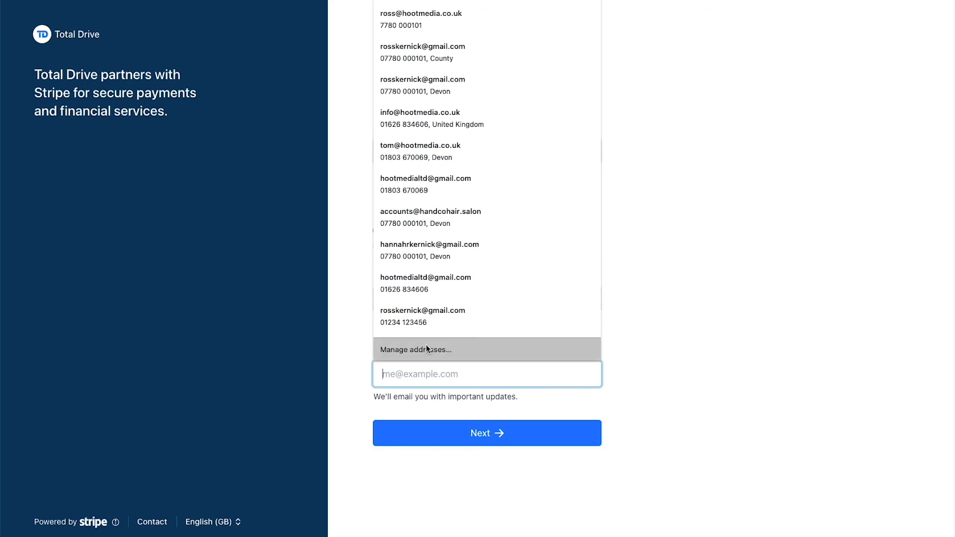
pyautogui.write('email@email.com')
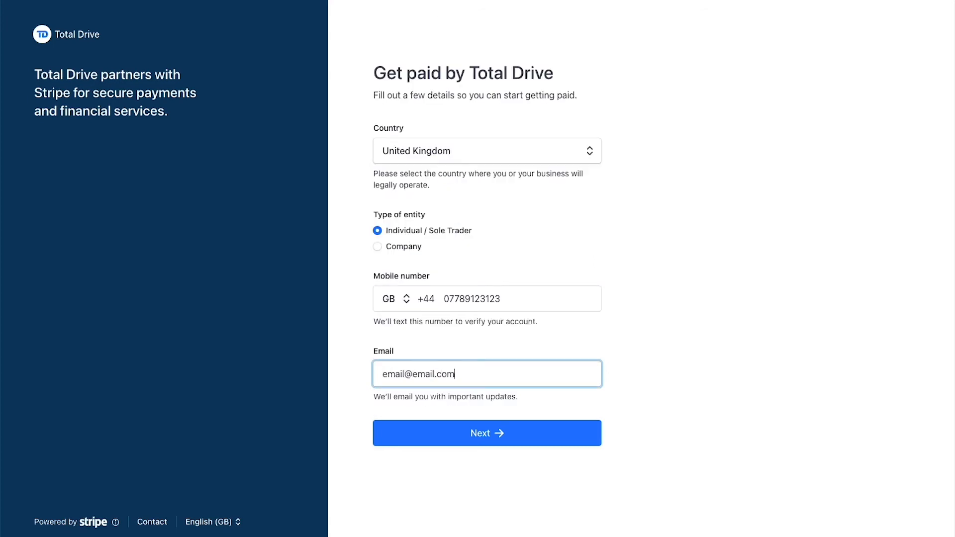
pyautogui.click(481, 435)
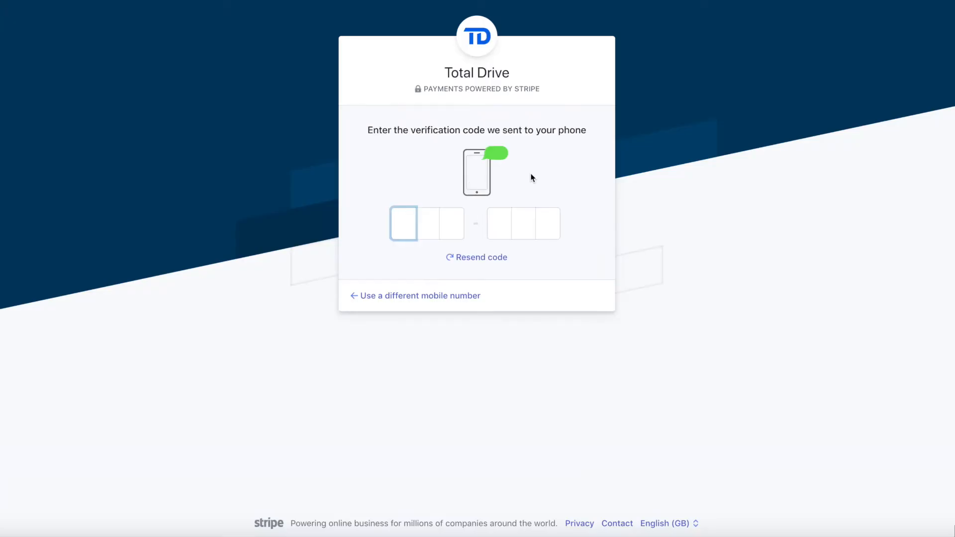
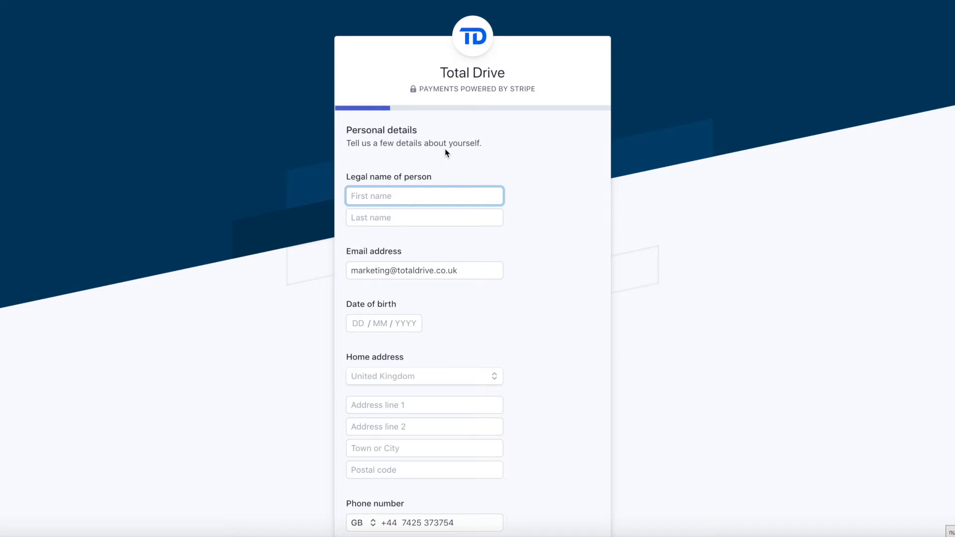
# Enter the SMS verification code, then fill in the person's name, birth date and home address
pyautogui.press('Tab')
pyautogui.press('Tab')
pyautogui.press('Tab')
pyautogui.press('Tab')
pyautogui.press('Tab')
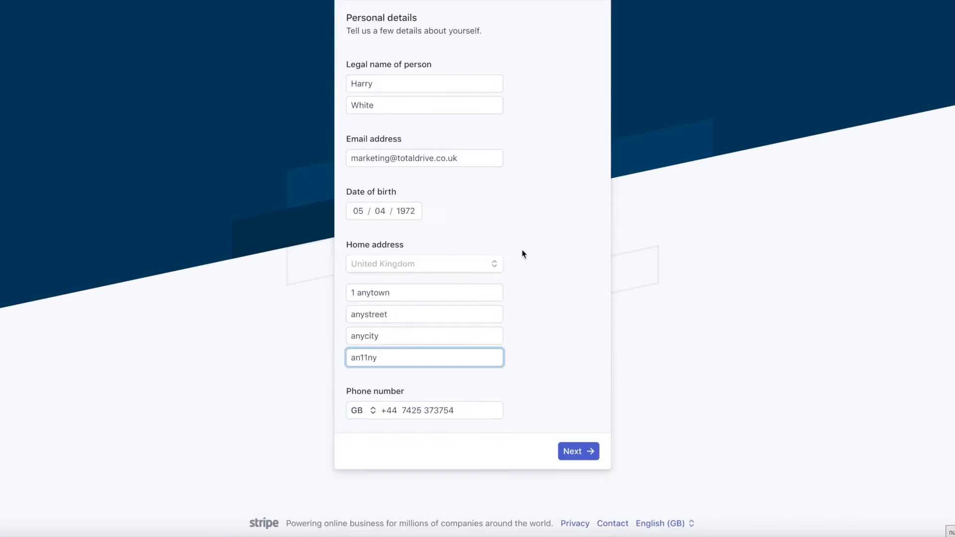
pyautogui.click(577, 451)
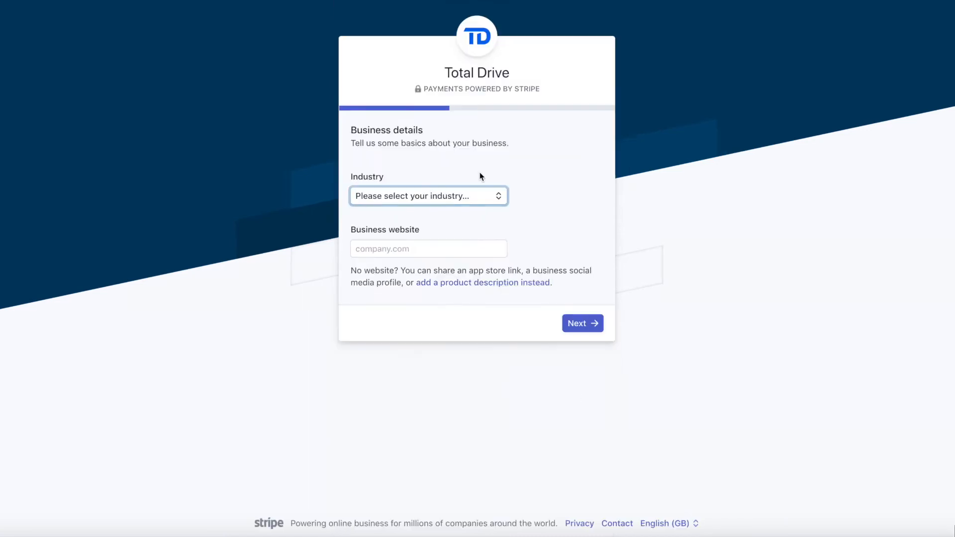
pyautogui.click(451, 199)
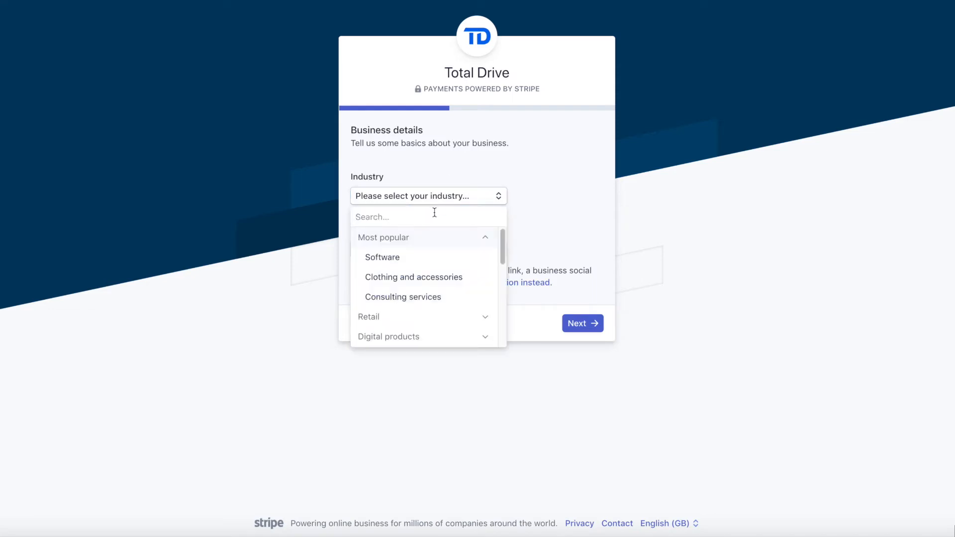
pyautogui.write('e')
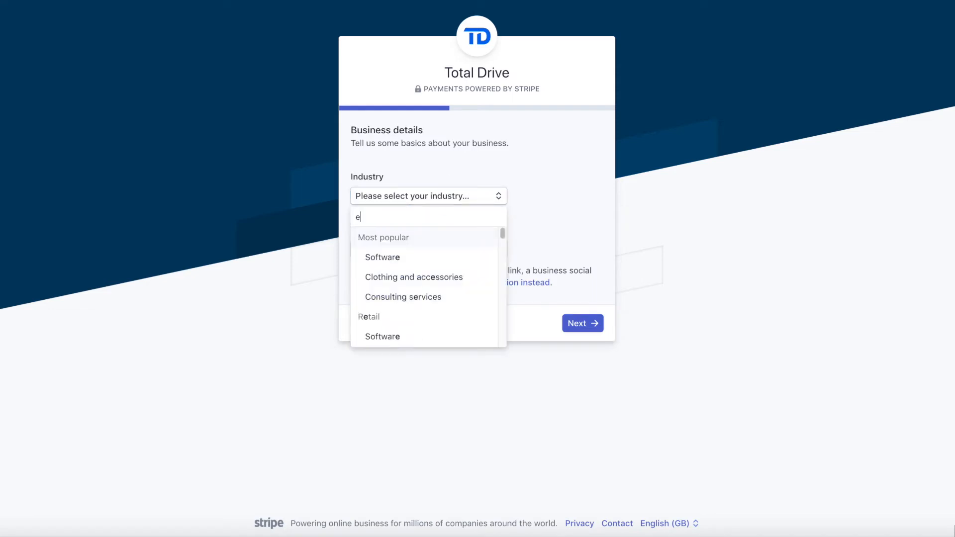
pyautogui.write('ducation')
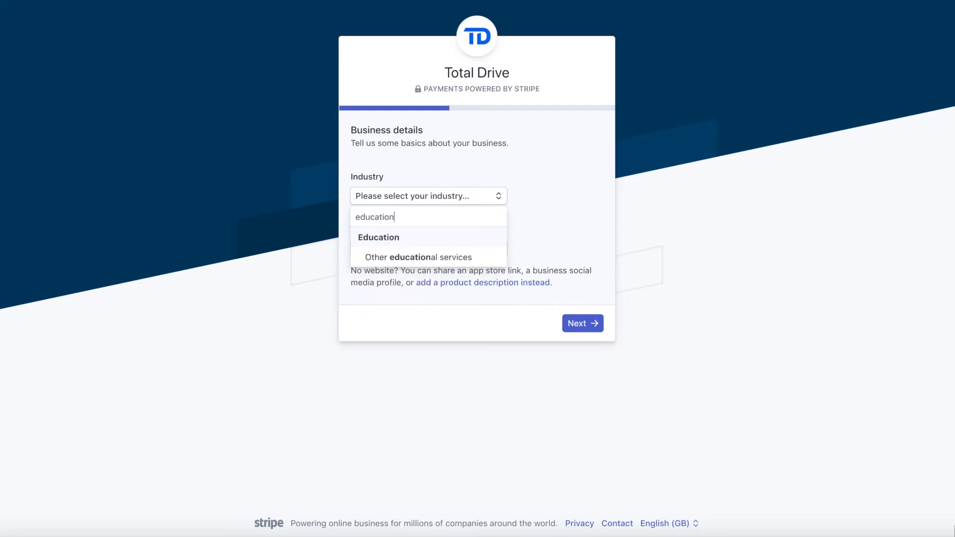
pyautogui.click(431, 258)
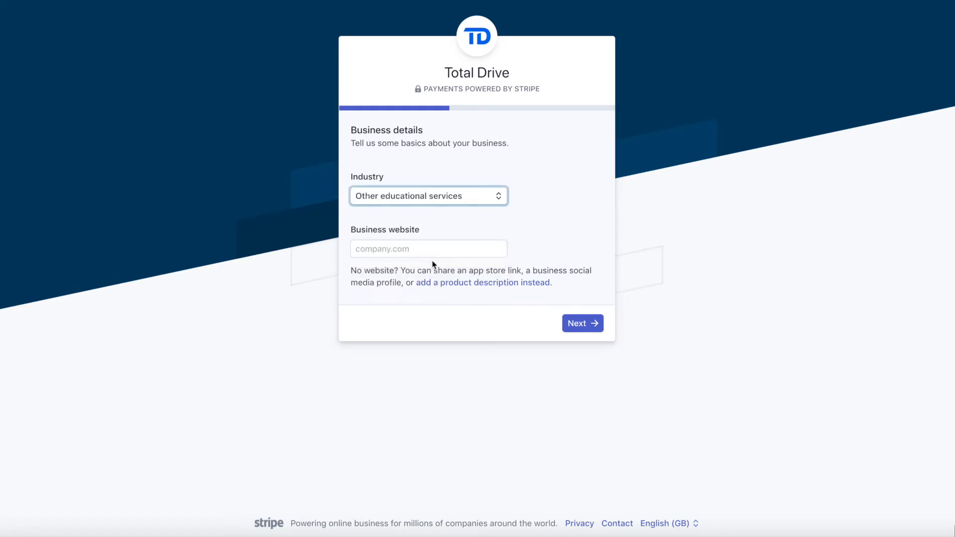
pyautogui.click(417, 250)
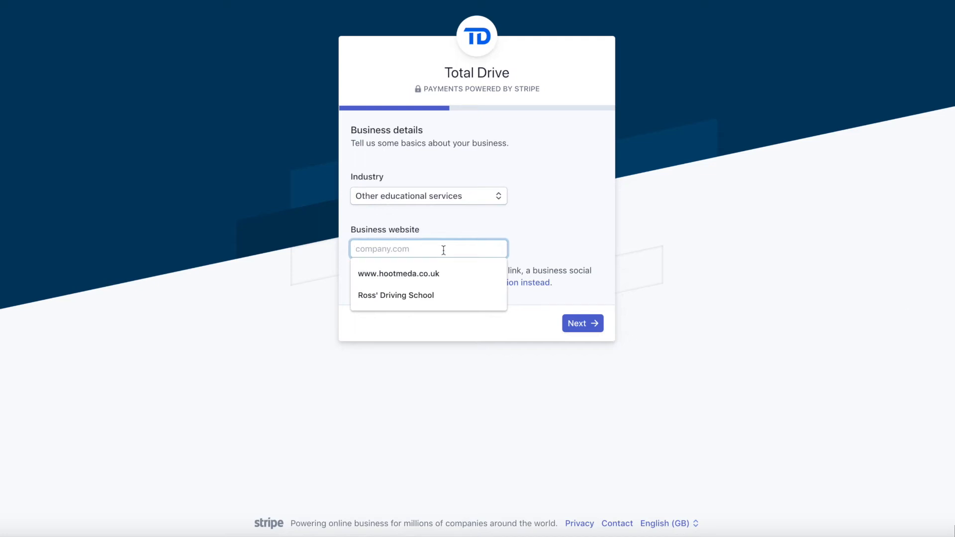
pyautogui.write('www.totaldrive,.co.uk')
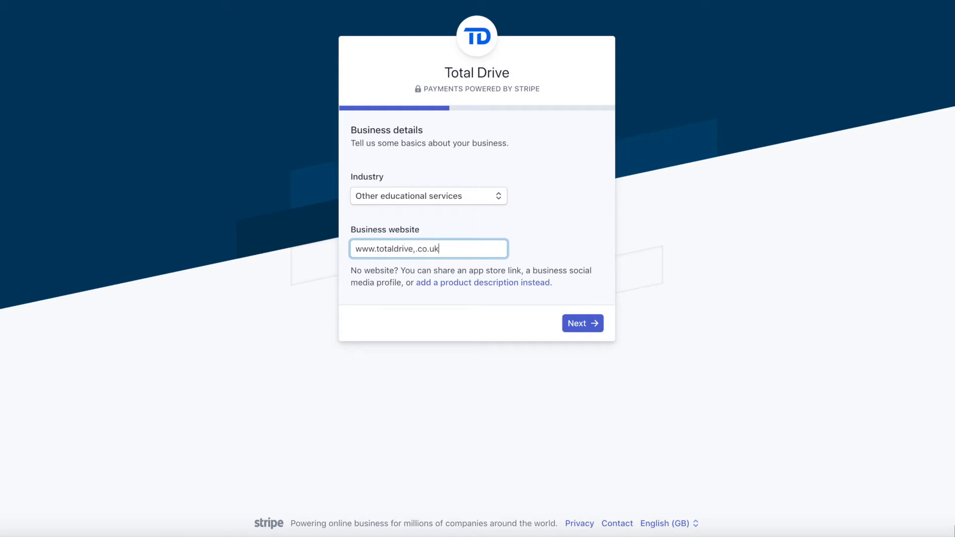
pyautogui.press('Left')
pyautogui.press('Left')
pyautogui.press('Left')
pyautogui.press('Left')
pyautogui.press('Left')
pyautogui.press('Left')
pyautogui.press('BackSpace')
pyautogui.click(578, 326)
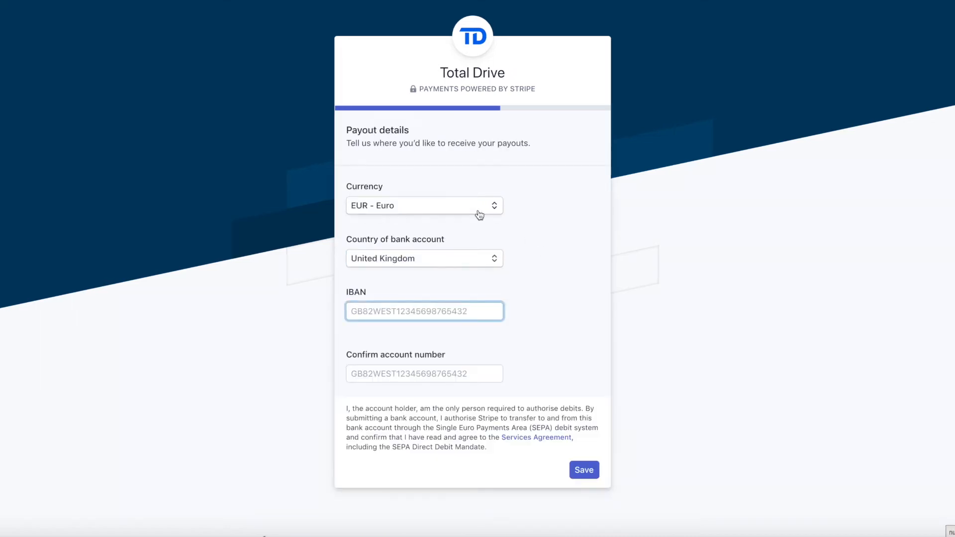
# Choose GBP payouts and enter the sort code, account number and a matching confirmation number
pyautogui.click(425, 207)
pyautogui.click(427, 218)
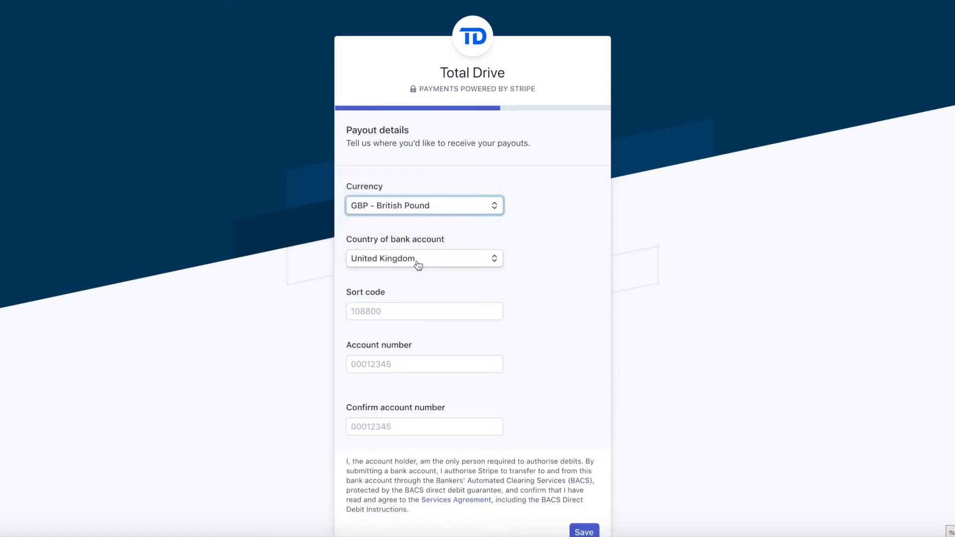
pyautogui.click(409, 312)
pyautogui.press('Tab')
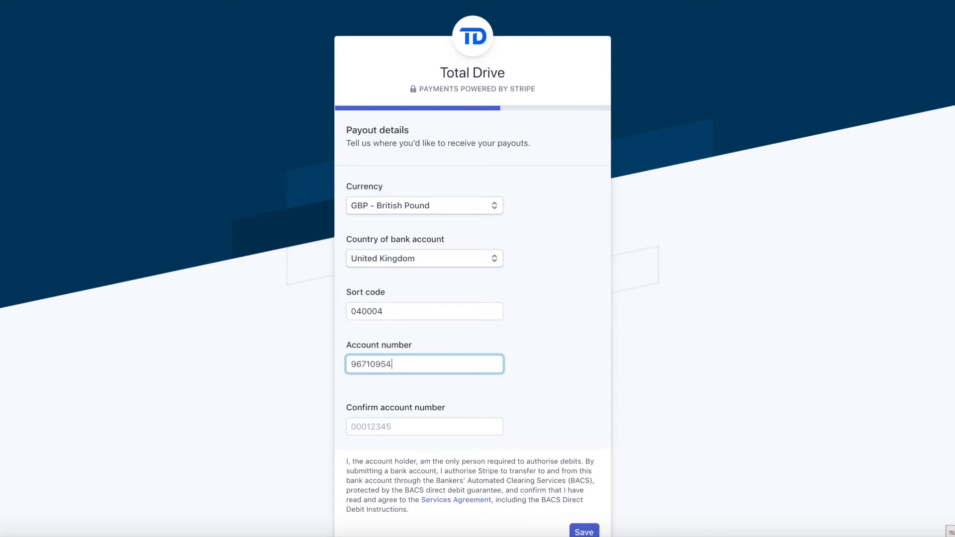
pyautogui.click(395, 427)
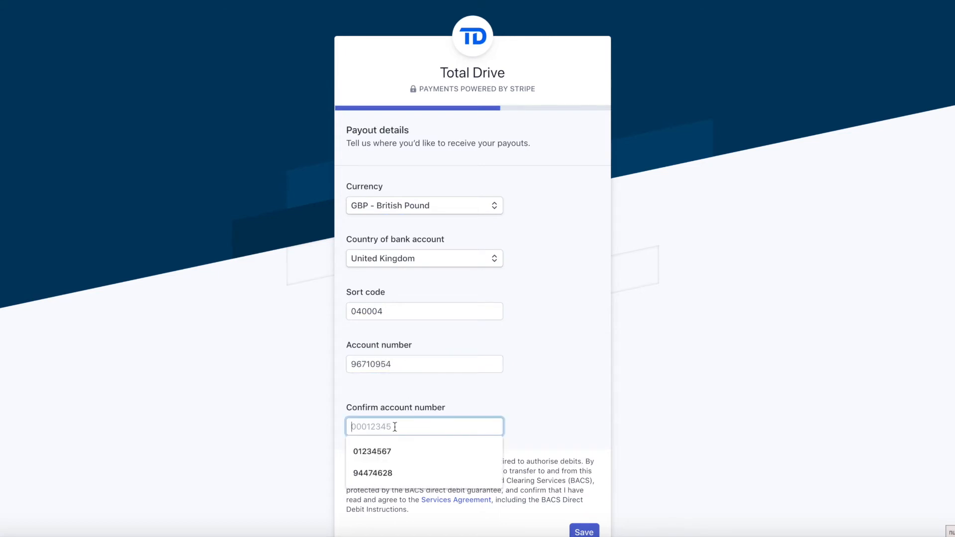
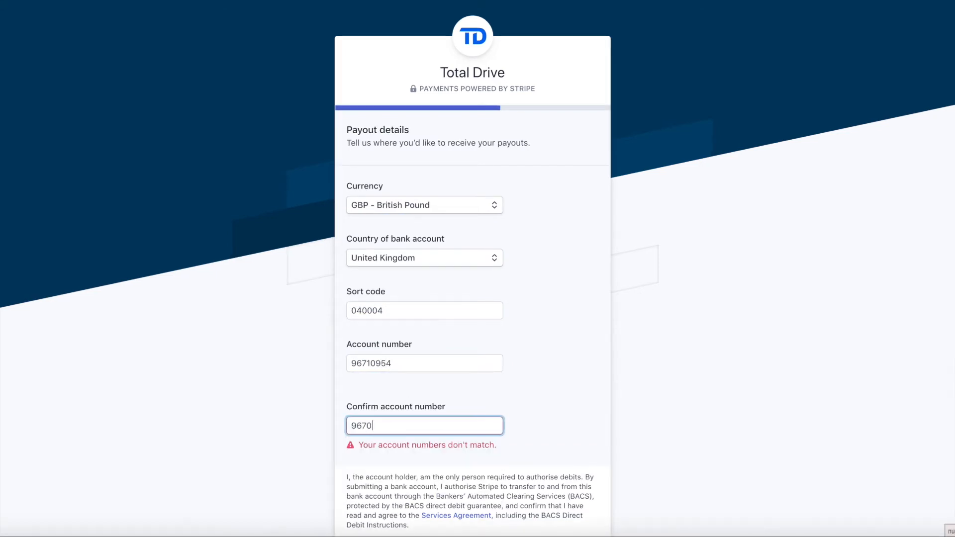
pyautogui.scroll(-3, 536, 496)
# Save the payout bank details and finish the Stripe verification summary
pyautogui.click(591, 453)
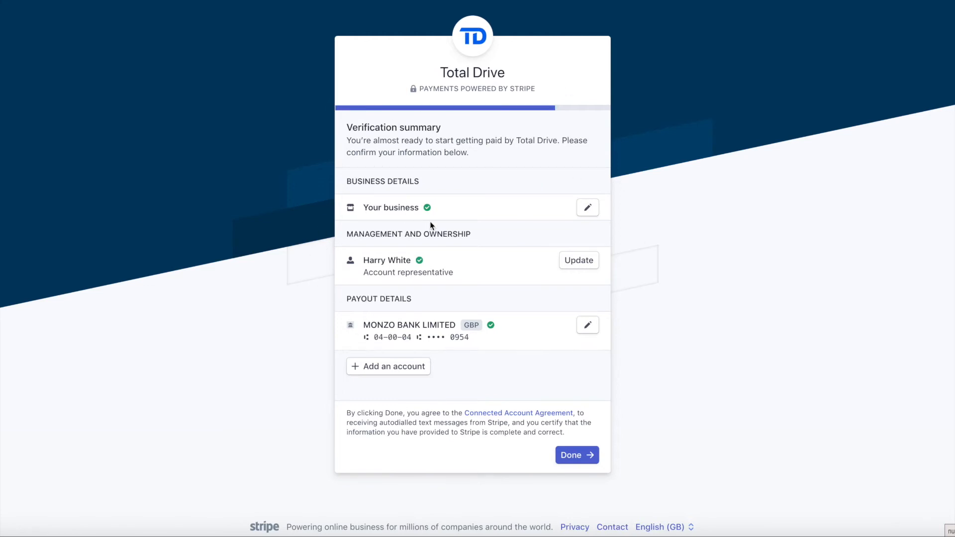
pyautogui.click(579, 461)
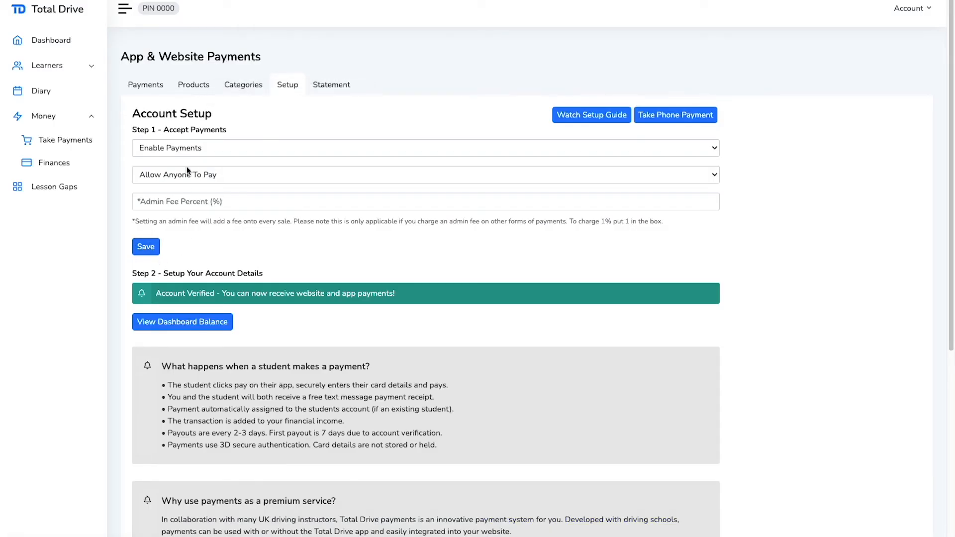
# View the Stripe dashboard balance
pyautogui.click(172, 328)
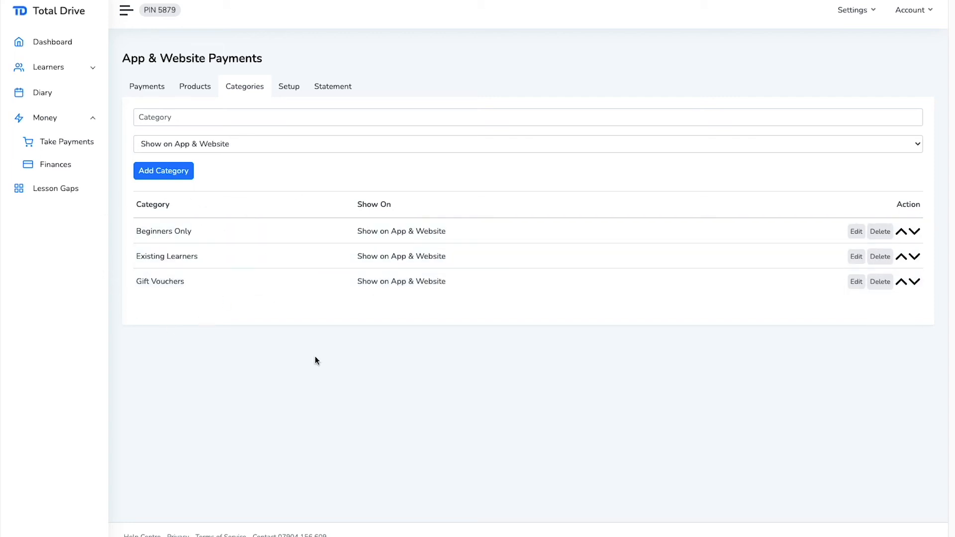
# Start a new product titled '2 Hour Lesson' with subtitle 'Manual Lesson'
pyautogui.click(200, 93)
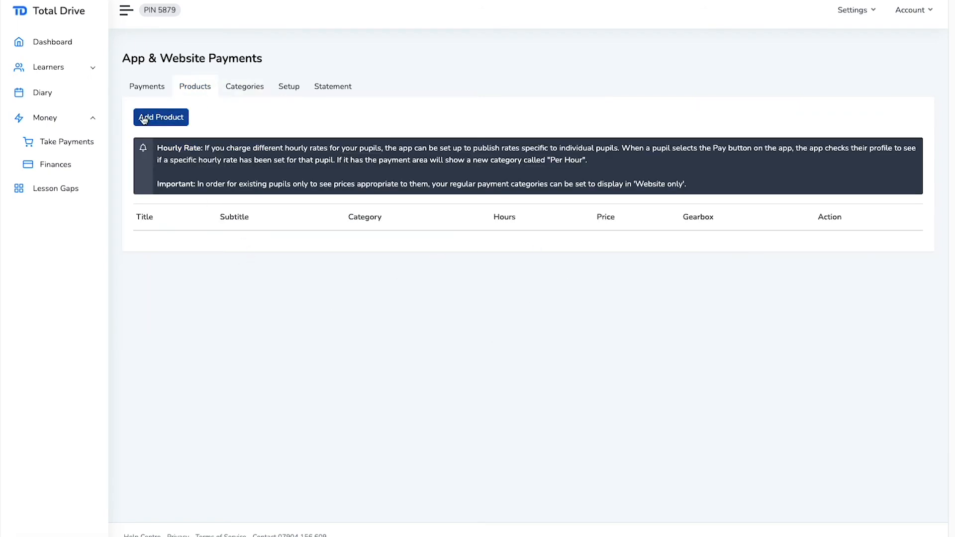
pyautogui.click(172, 119)
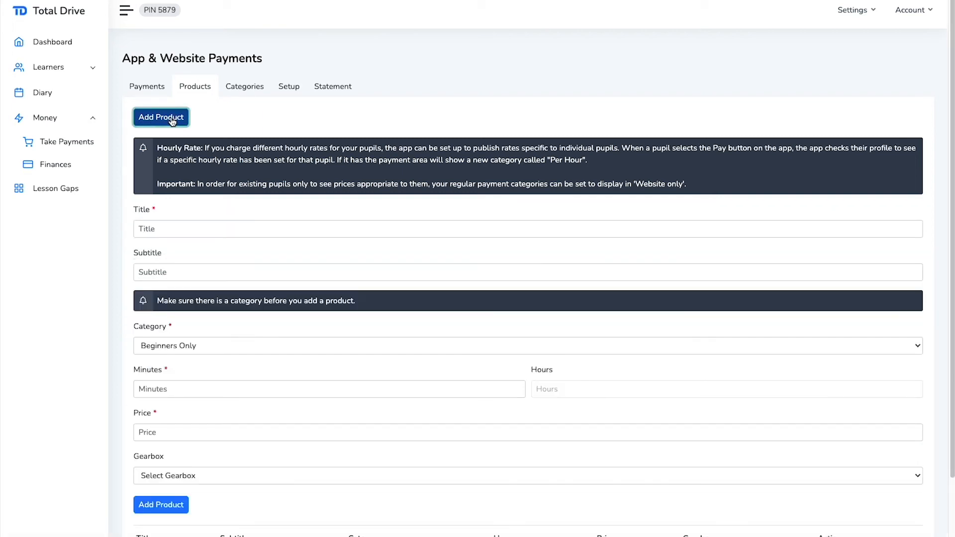
pyautogui.click(172, 229)
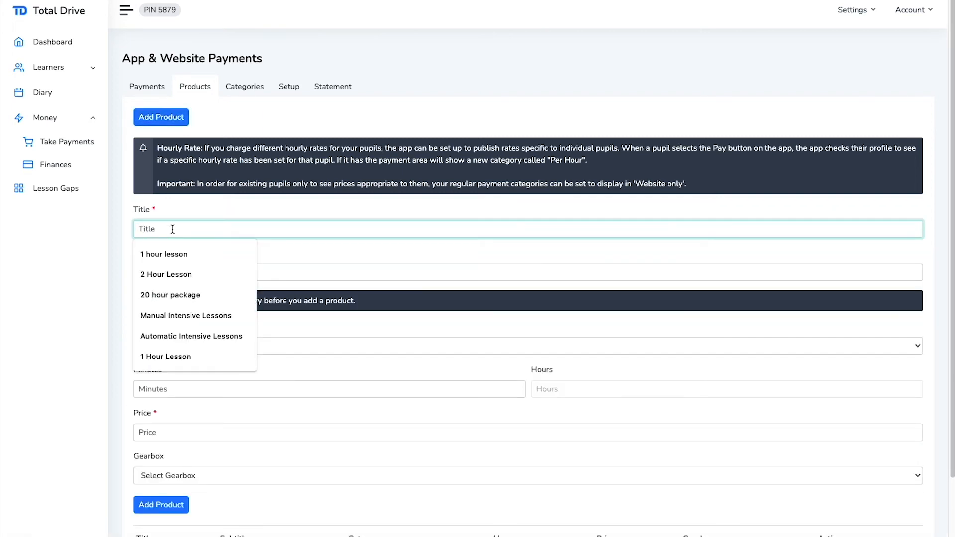
pyautogui.click(175, 275)
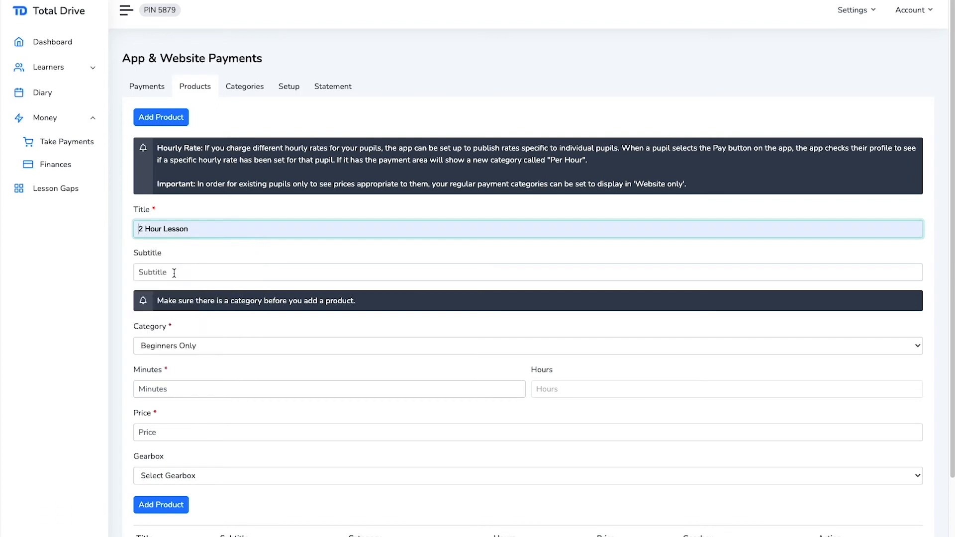
pyautogui.click(174, 273)
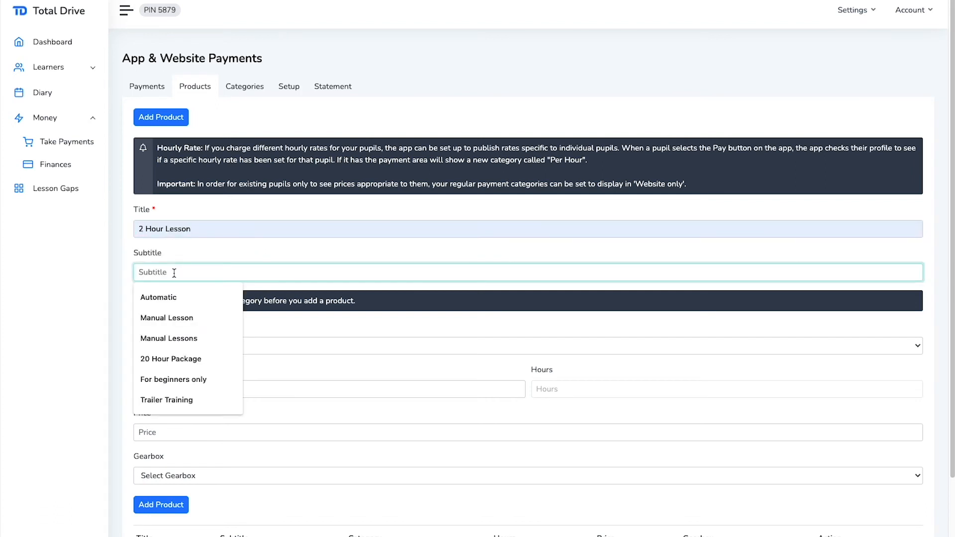
pyautogui.click(162, 320)
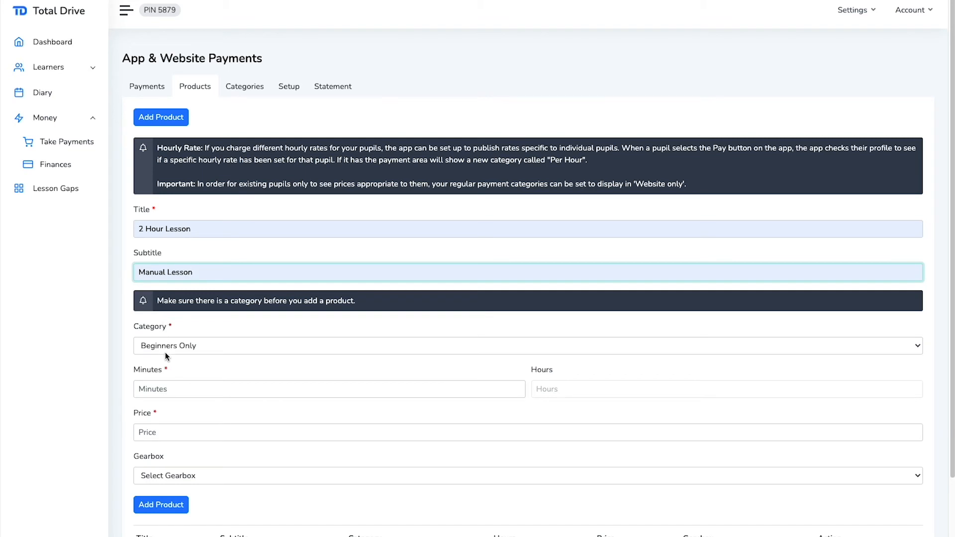
# Set the product to 120 minutes, price 60, Manual gearbox, and add it
pyautogui.click(167, 389)
pyautogui.write('120')
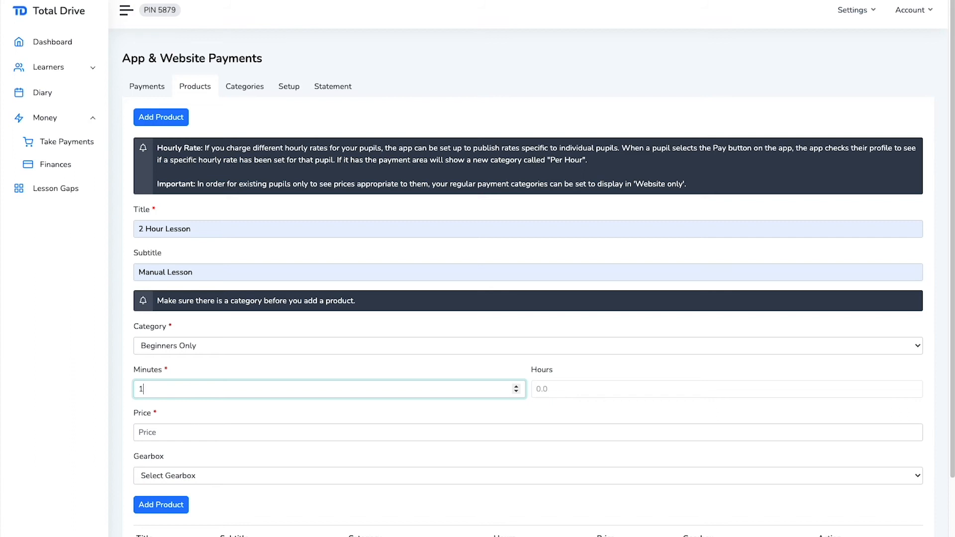
pyautogui.click(178, 433)
pyautogui.write('60')
pyautogui.click(226, 482)
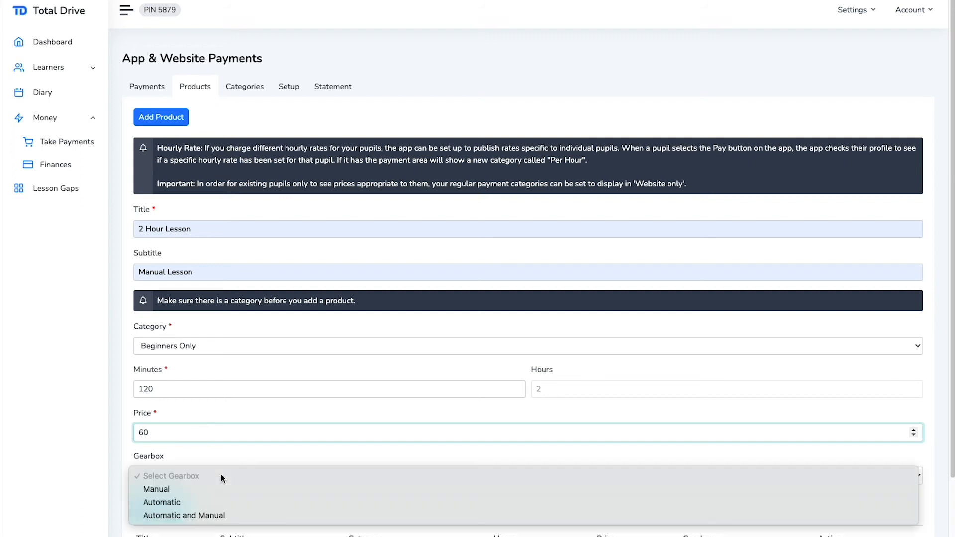
pyautogui.click(221, 485)
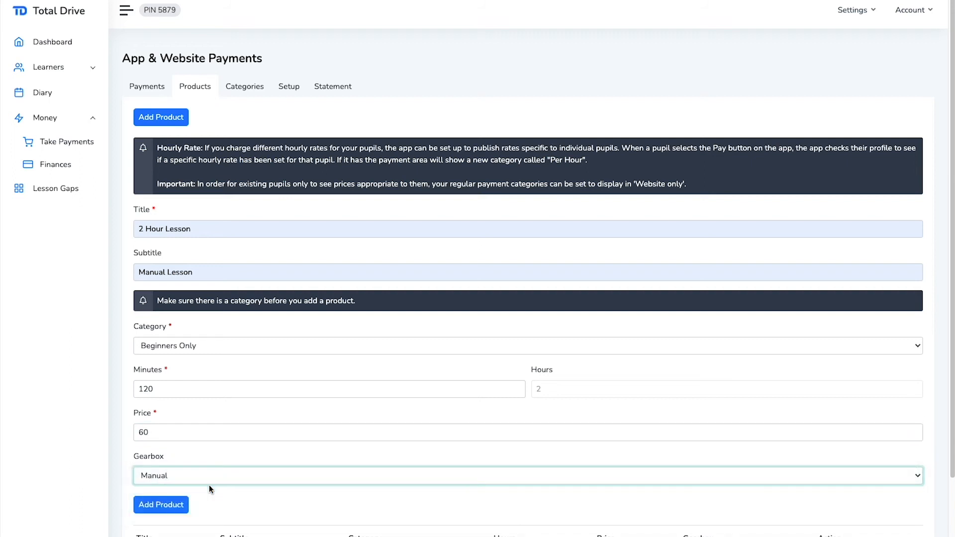
pyautogui.click(165, 506)
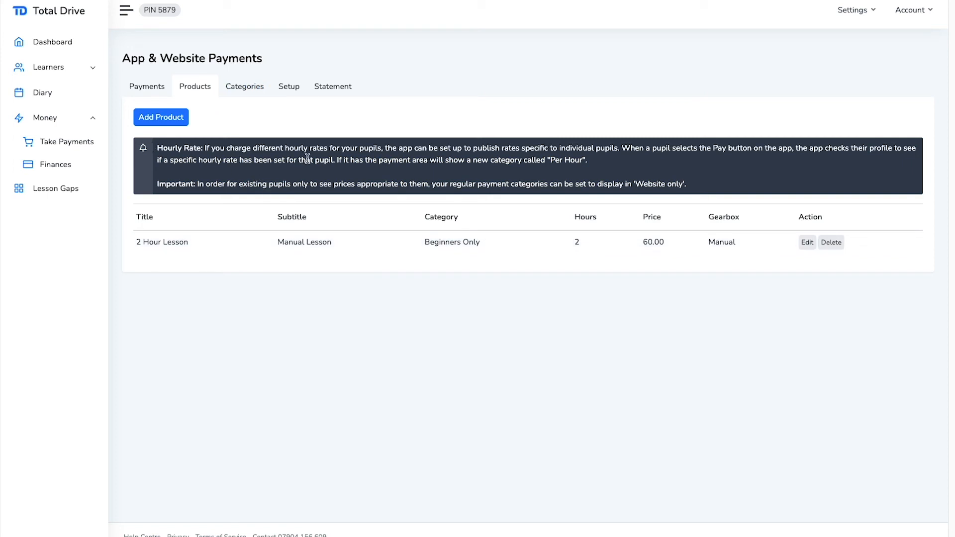
pyautogui.moveTo(705, 187); pyautogui.dragTo(156, 148)
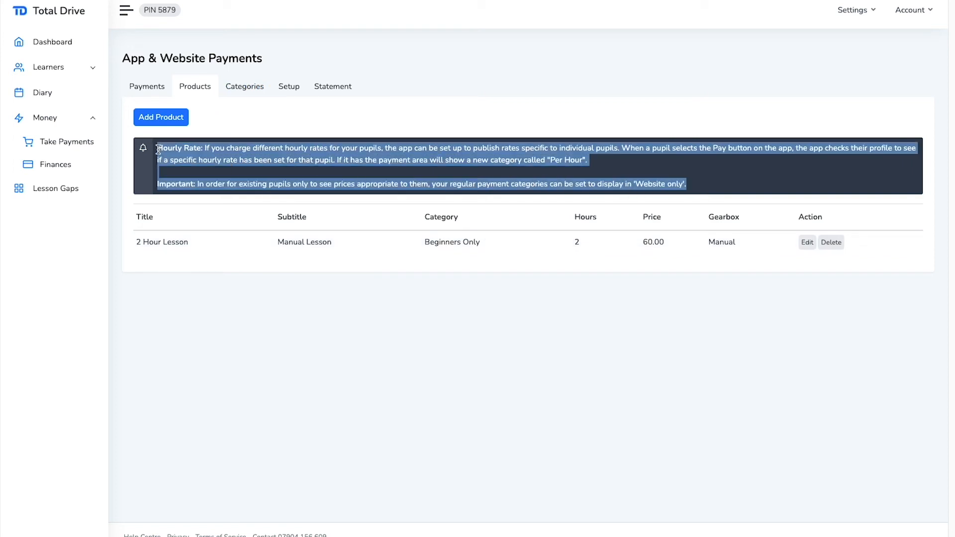
pyautogui.click(145, 172)
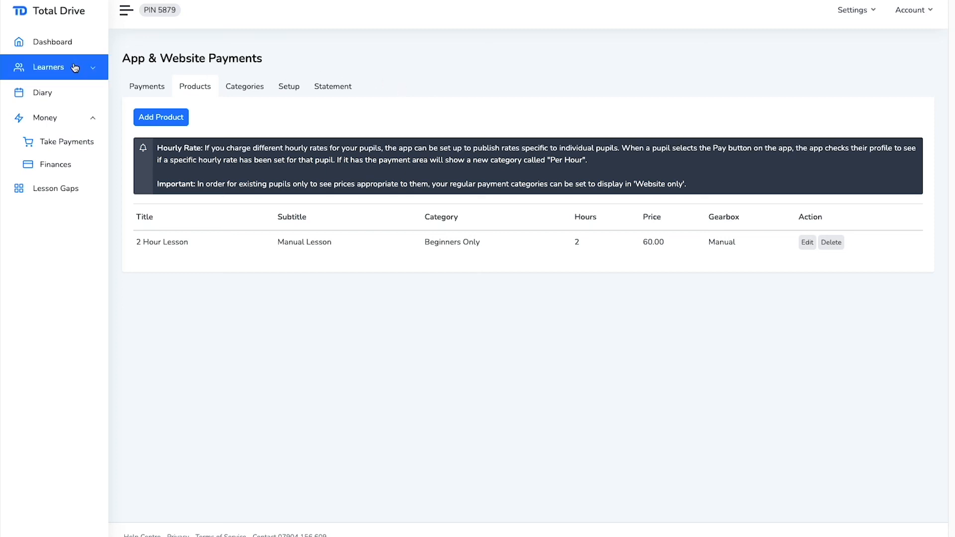
# Open the example student's Profile tab from Learners > Students
pyautogui.click(50, 72)
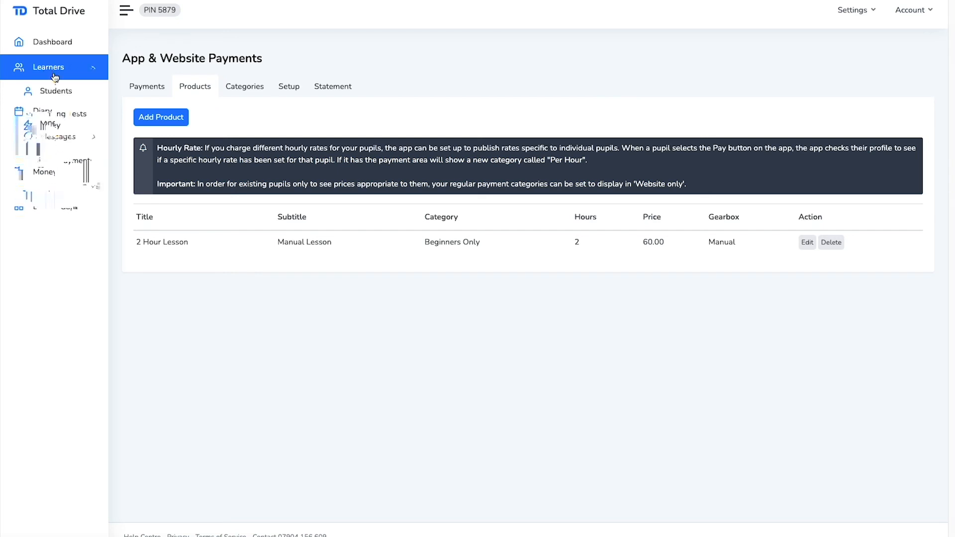
pyautogui.click(46, 95)
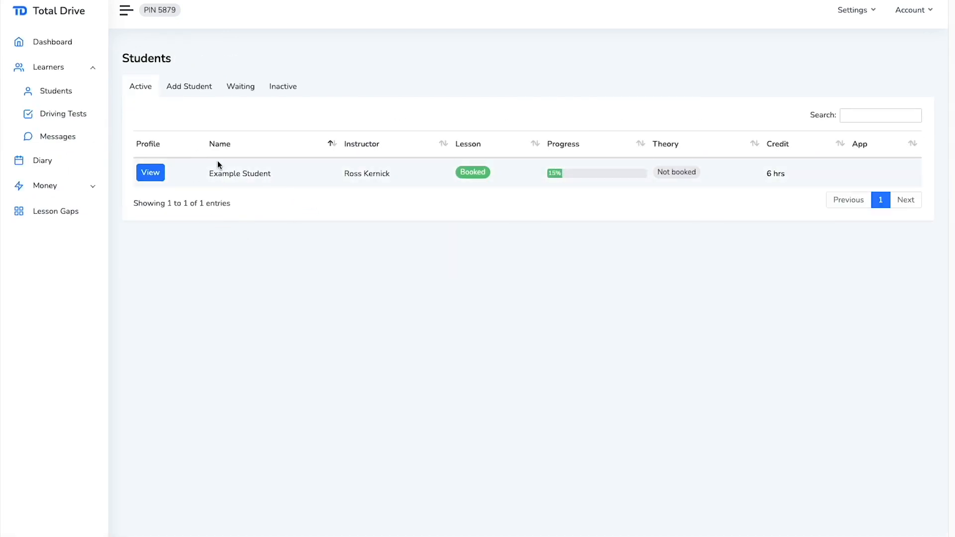
pyautogui.click(151, 173)
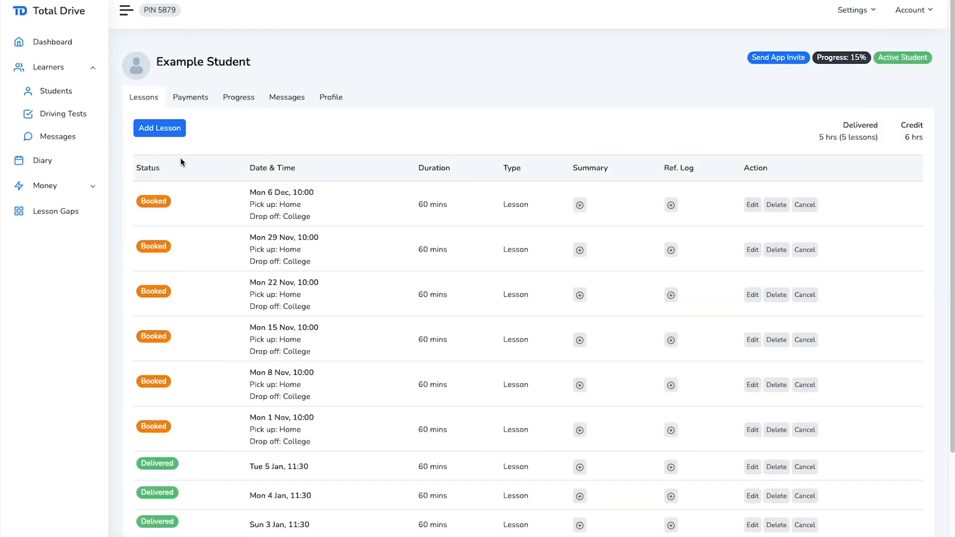
pyautogui.click(327, 101)
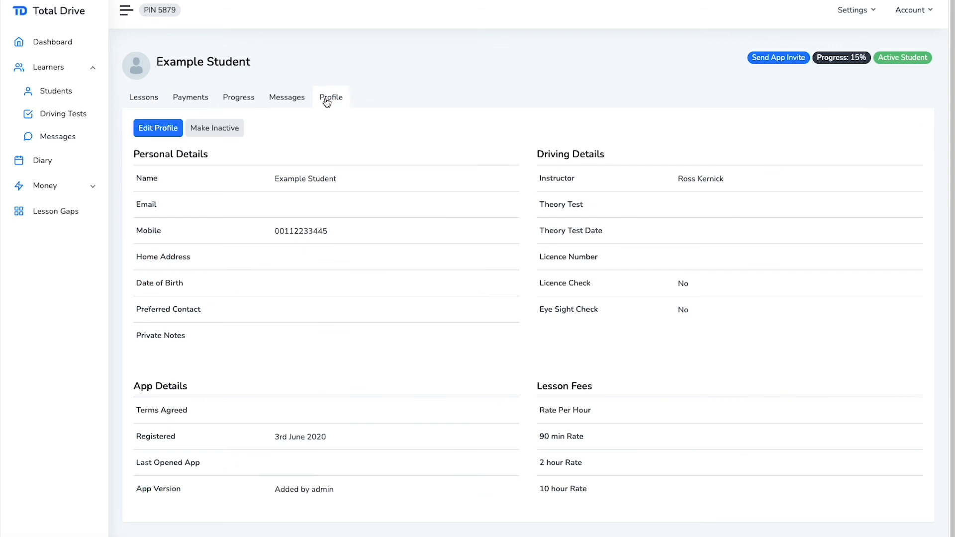
# Edit the student's profile, entering an hourly rate of 25 and a 1.5-hour rate of 42
pyautogui.click(154, 131)
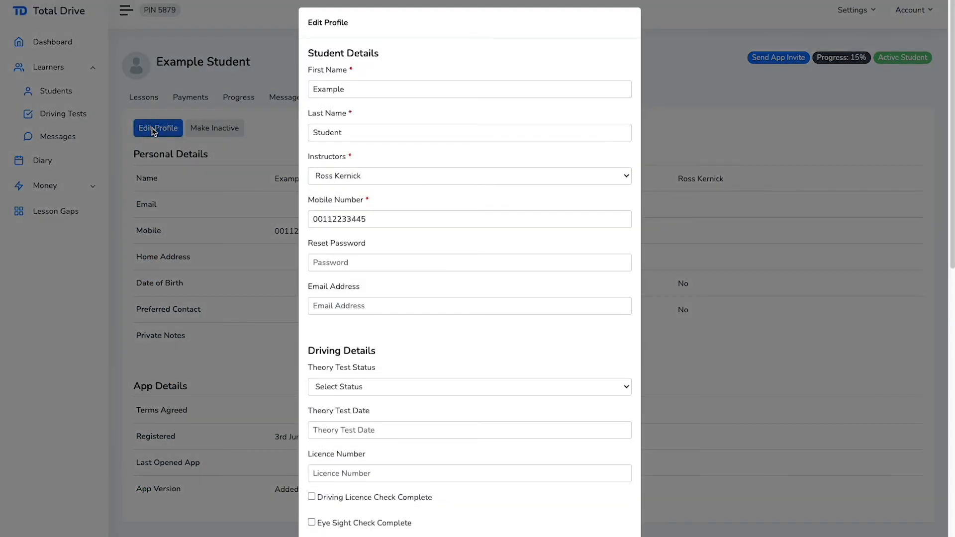
pyautogui.scroll(-4, 425, 332)
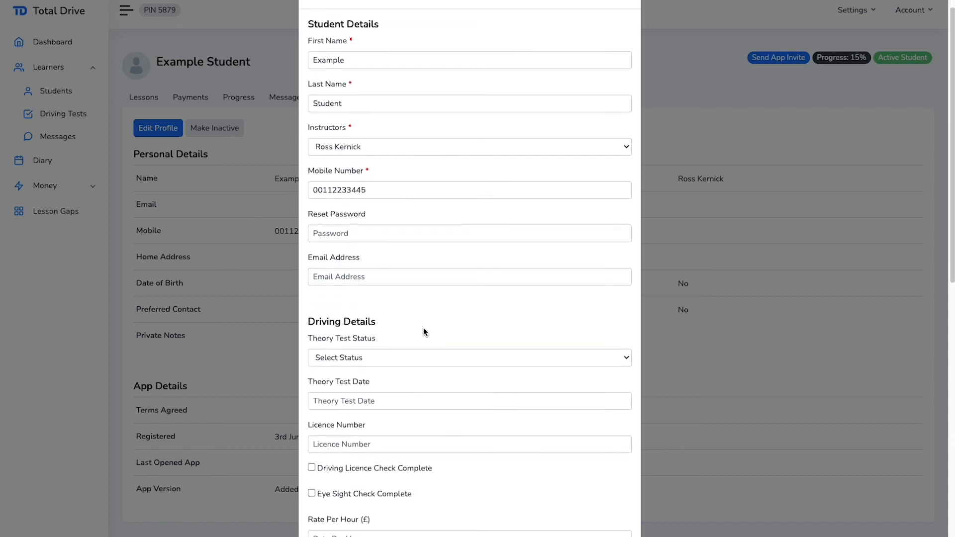
pyautogui.scroll(-3, 423, 327)
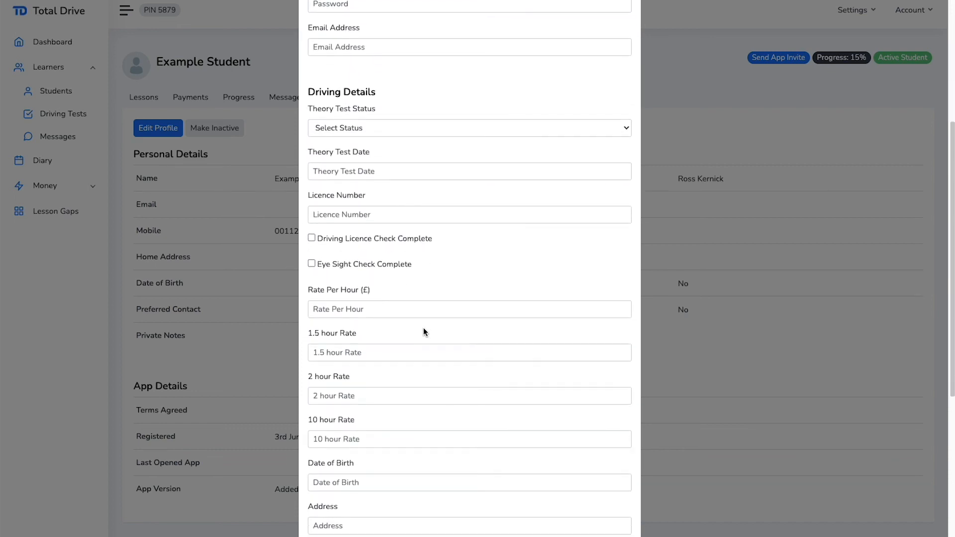
pyautogui.scroll(-1, 423, 327)
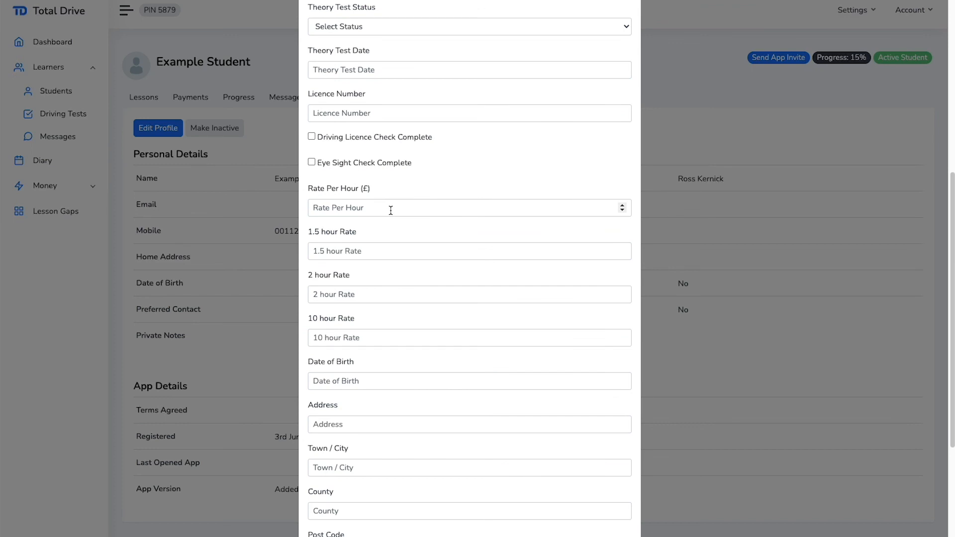
pyautogui.click(391, 209)
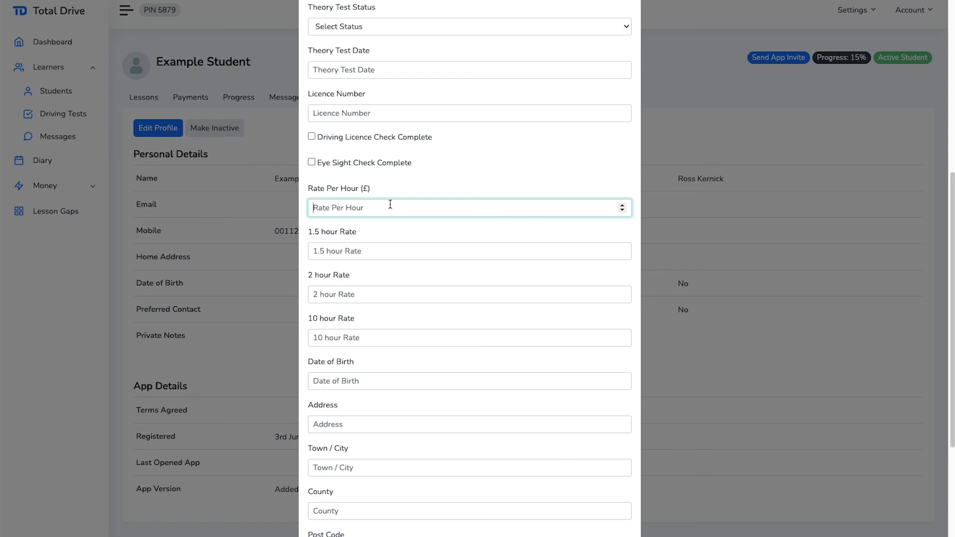
pyautogui.write('25')
pyautogui.click(383, 253)
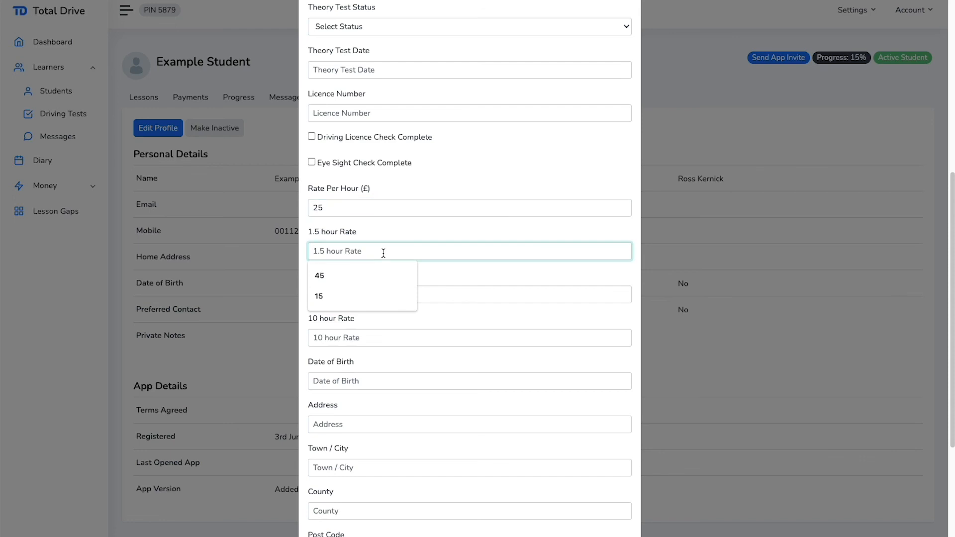
pyautogui.write('42')
# Enter 50 for the 2-hour rate and 250 for 10 hours, then save the profile
pyautogui.click(466, 296)
pyautogui.write('50')
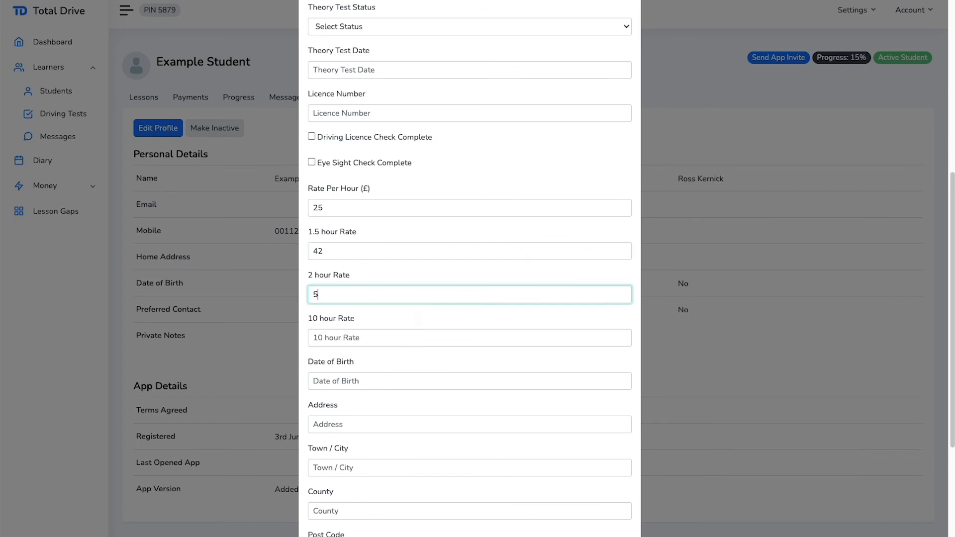
pyautogui.click(449, 337)
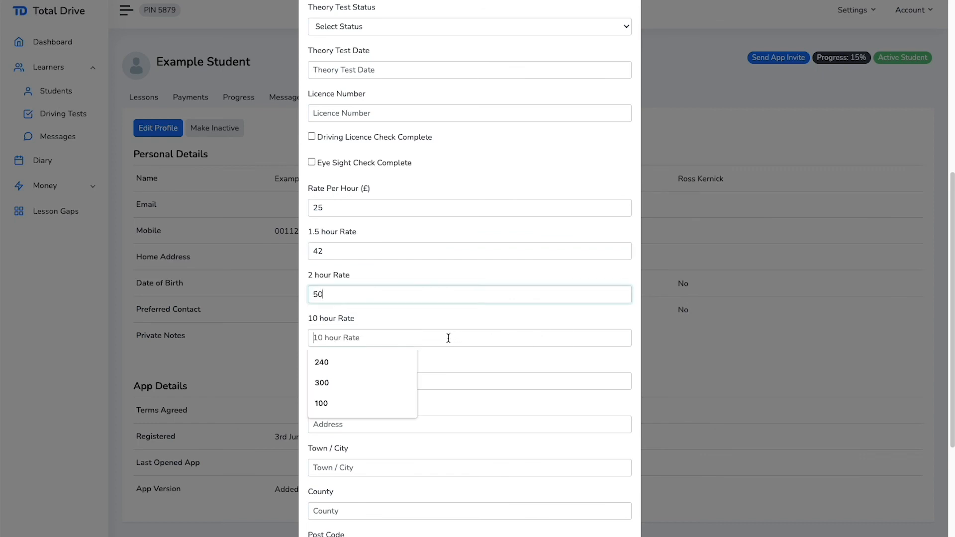
pyautogui.write('250')
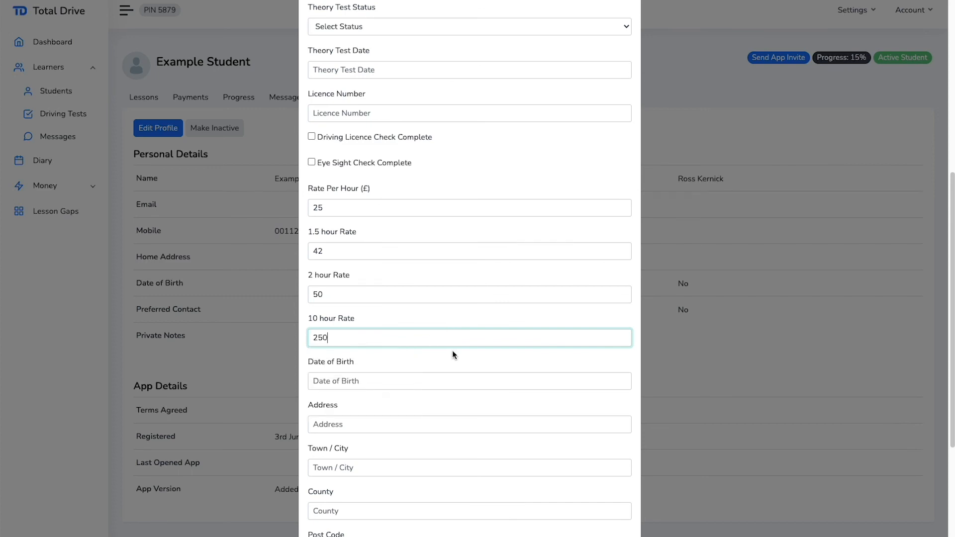
pyautogui.scroll(-4, 484, 365)
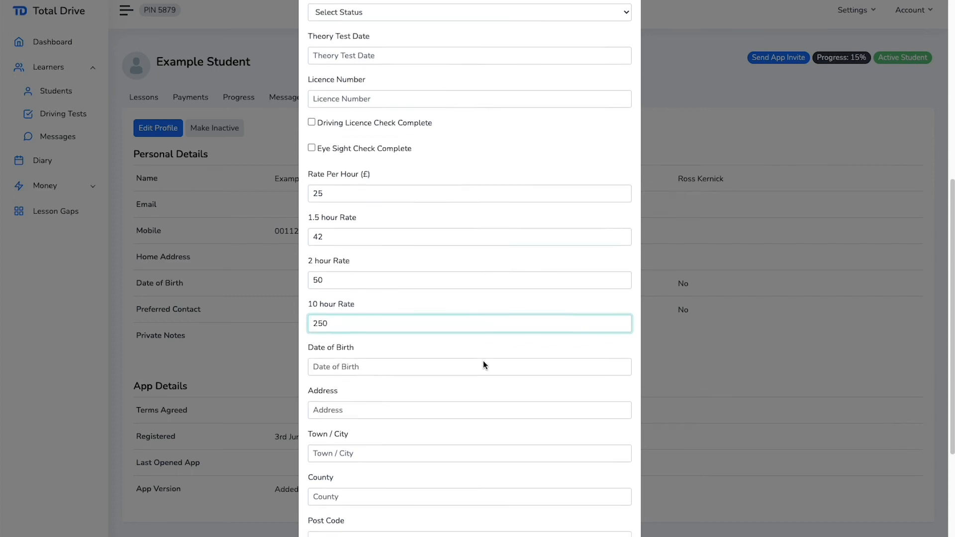
pyautogui.click(608, 508)
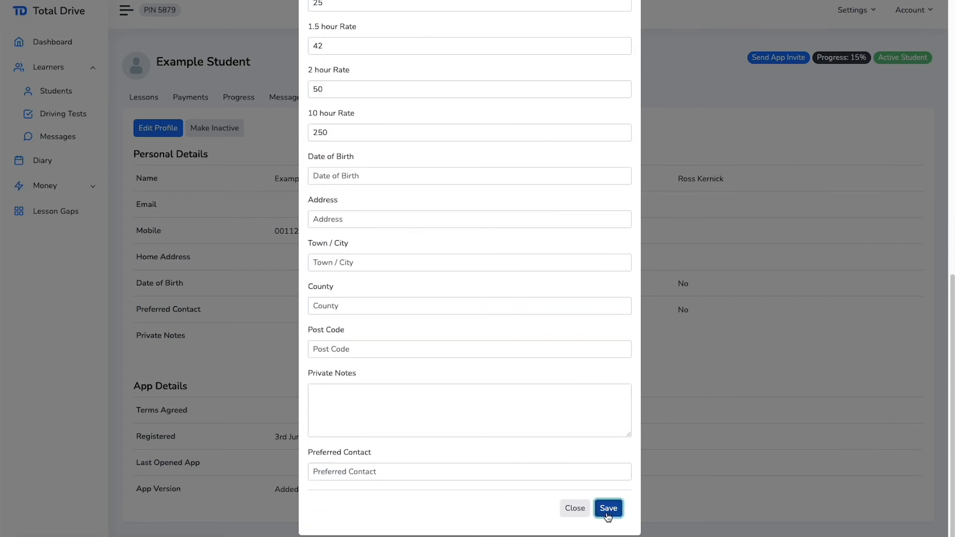